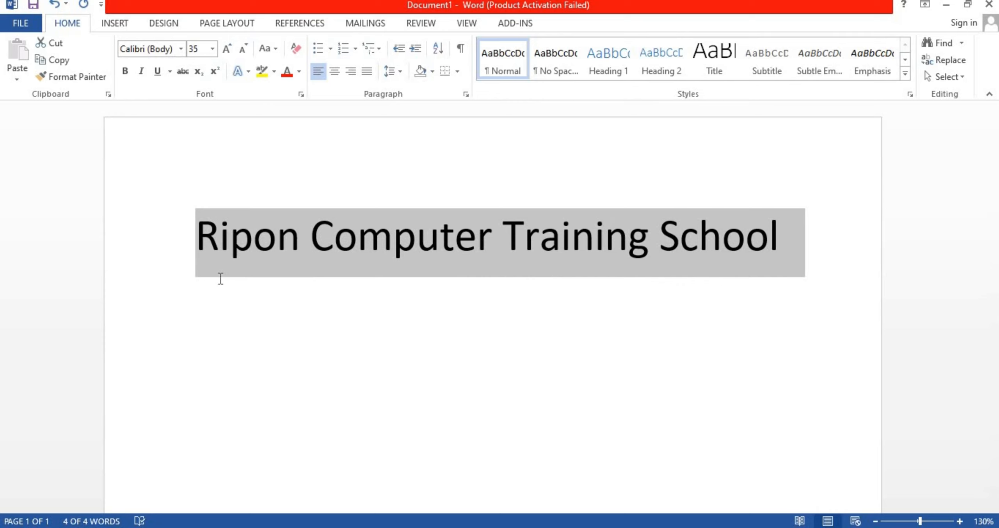
# - Select the heading "Ripon Computer Training School" and preview the standard text outline colours on it, including red
pyautogui.click(267, 343)
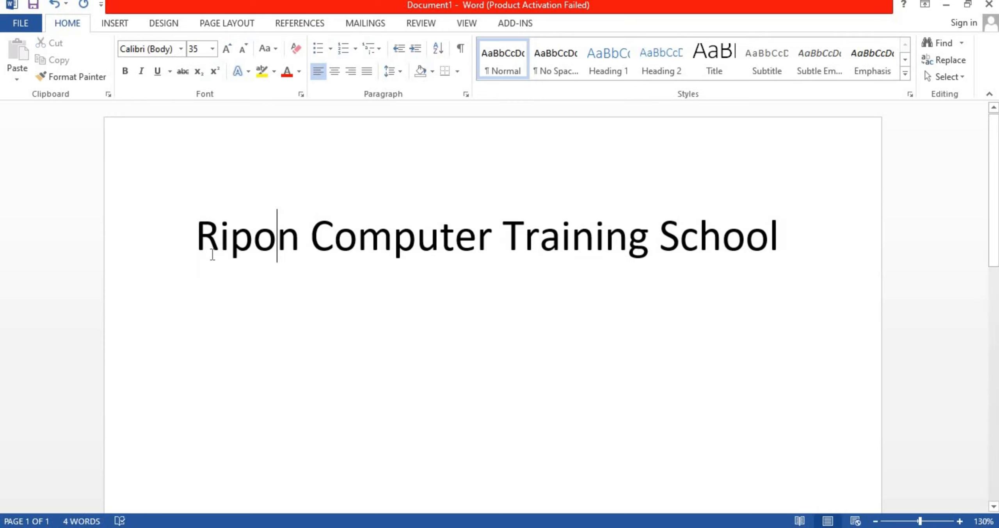
pyautogui.click(182, 247)
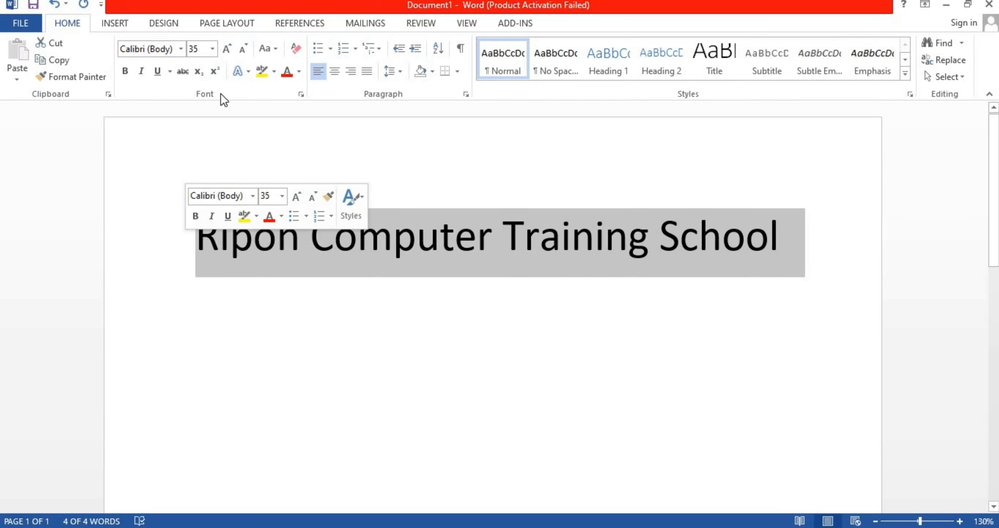
pyautogui.click(249, 72)
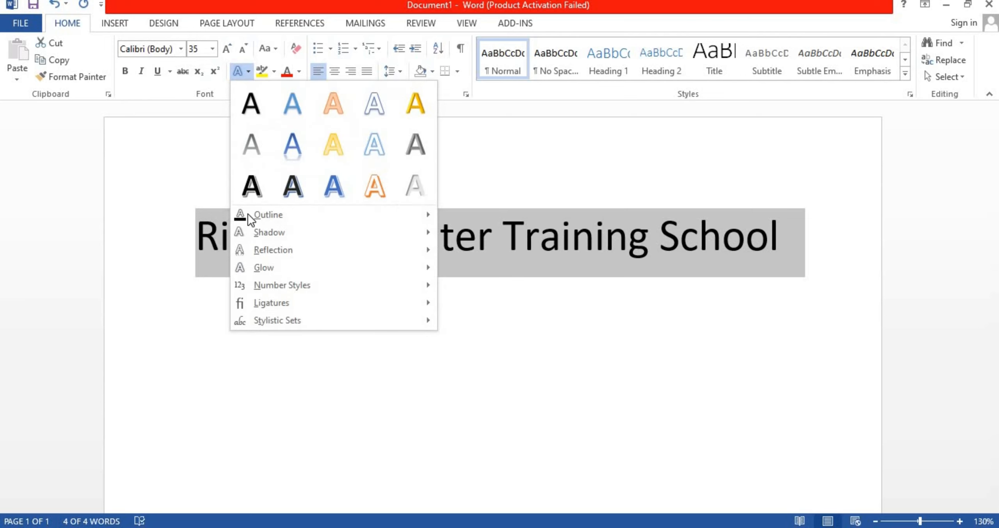
pyautogui.moveTo(335, 218)
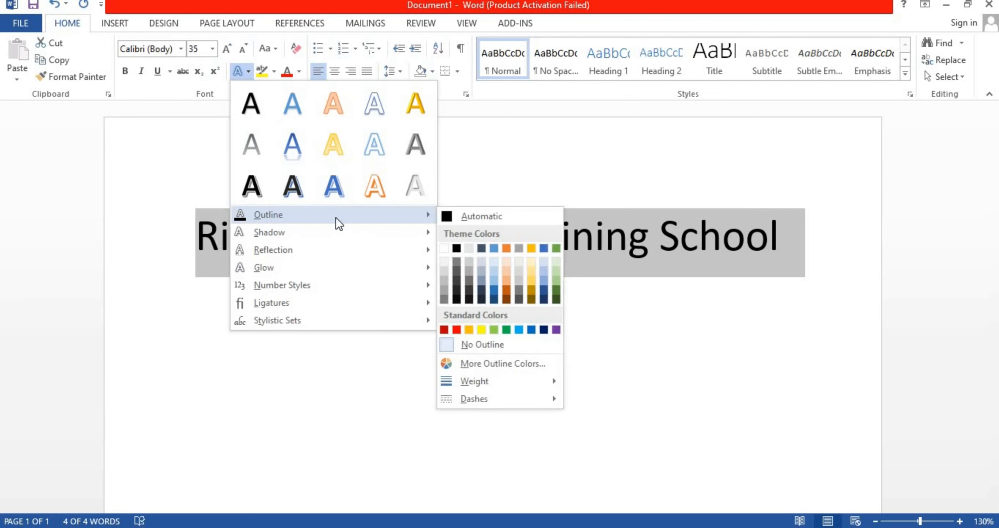
pyautogui.click(391, 211)
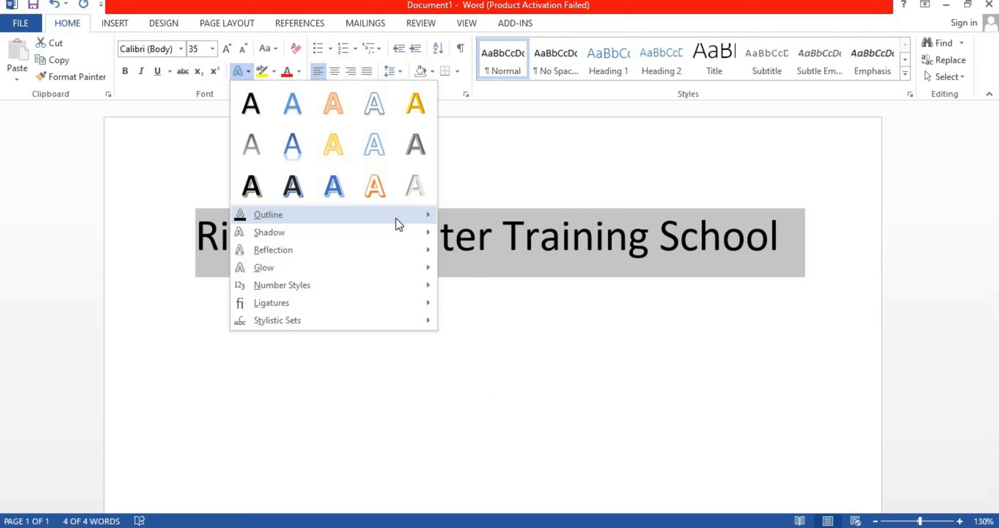
pyautogui.click(390, 215)
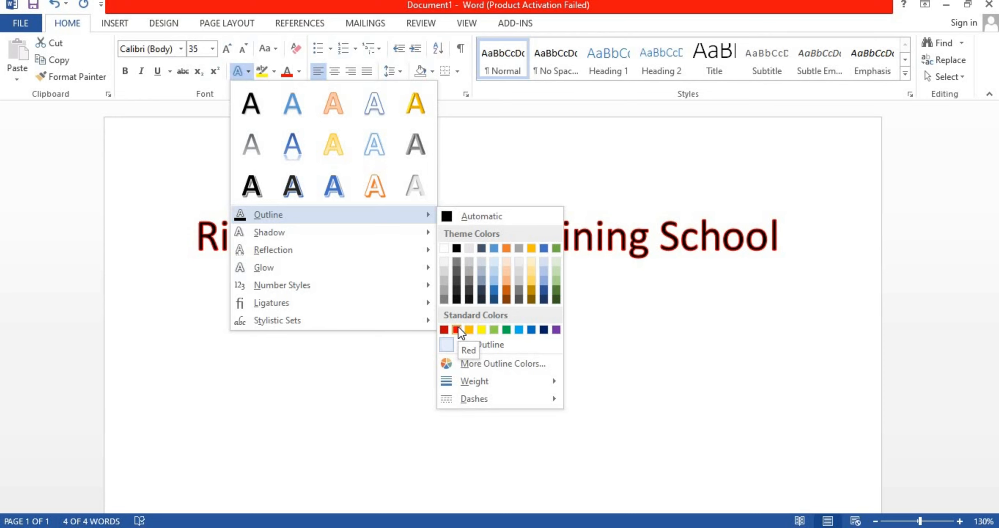
# - Apply the last Perspective shadow preset to the heading as a text effect
pyautogui.moveTo(335, 234)
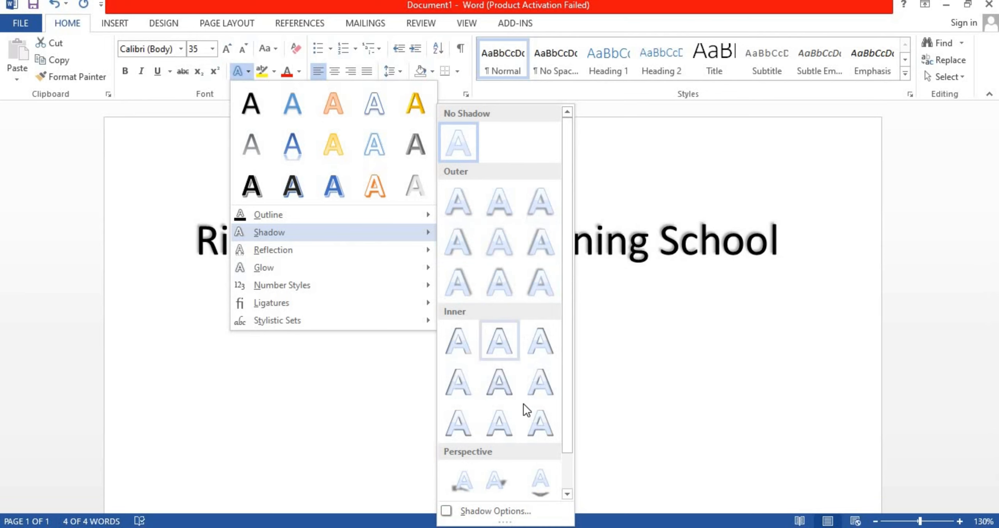
pyautogui.scroll(-1, 541, 445)
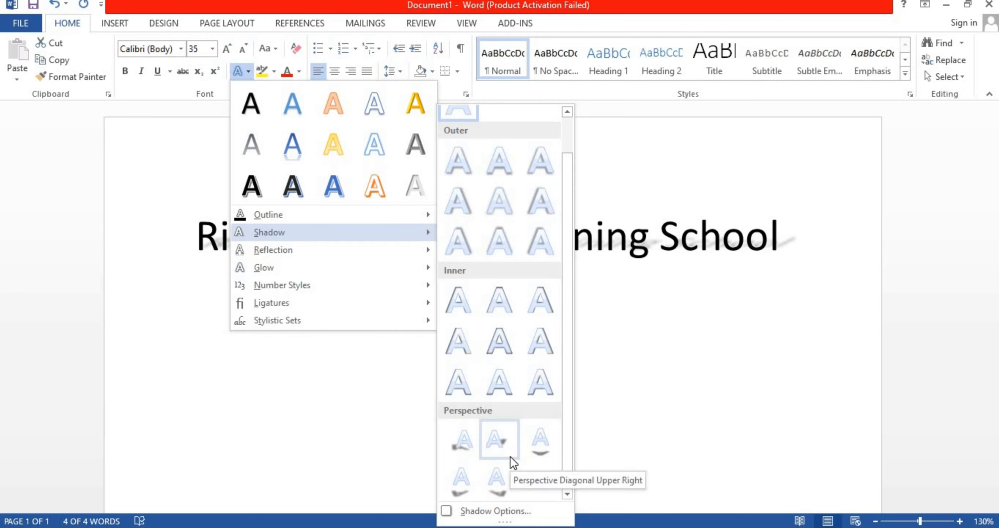
pyautogui.click(498, 484)
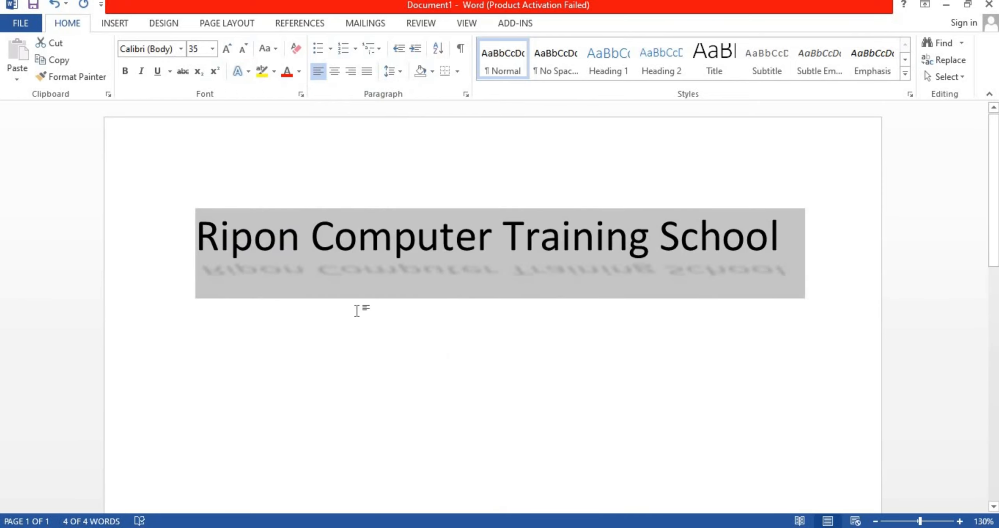
# - Remove the shadow effect from the heading by choosing No Shadow
pyautogui.click(242, 73)
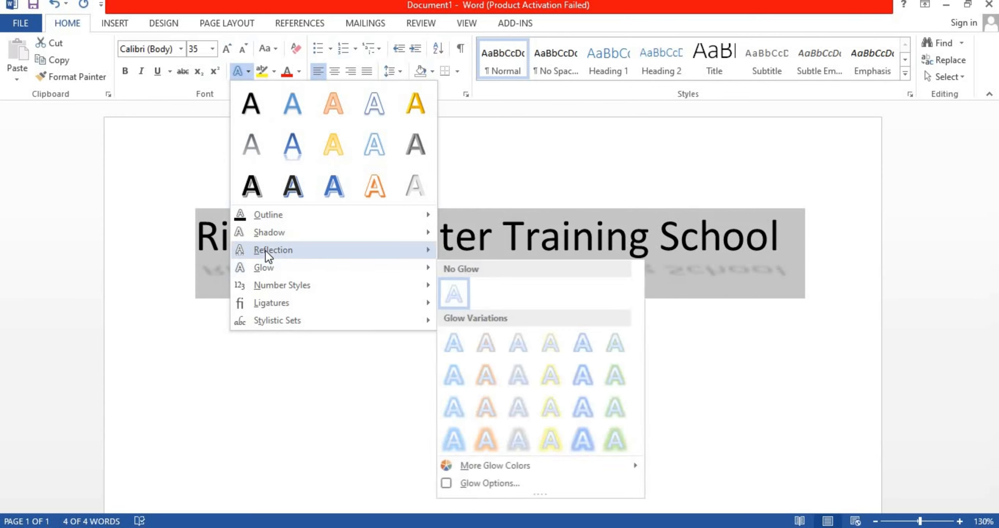
pyautogui.moveTo(301, 231)
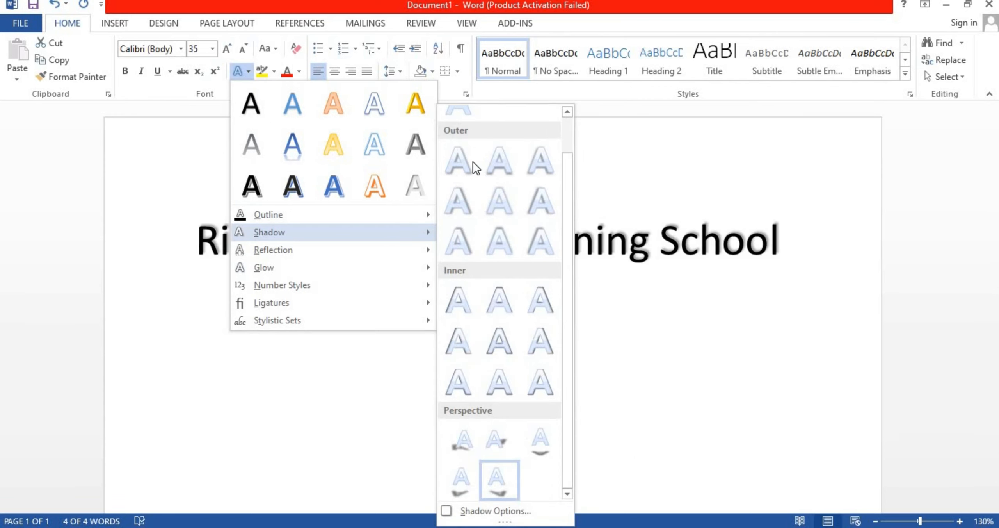
pyautogui.click(468, 112)
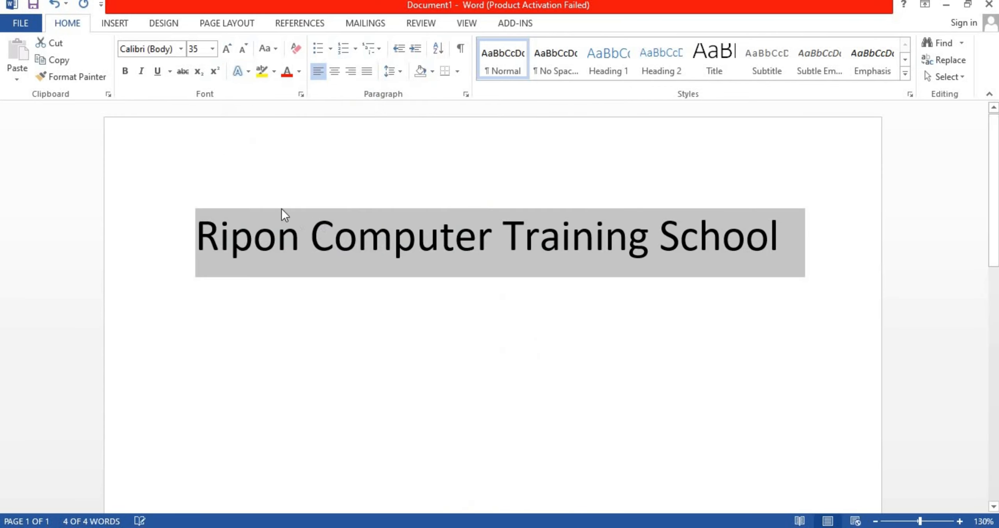
# - Preview the reflection variations, including Full Reflection, 8 pt offset, and the glow variations on the heading
pyautogui.click(249, 72)
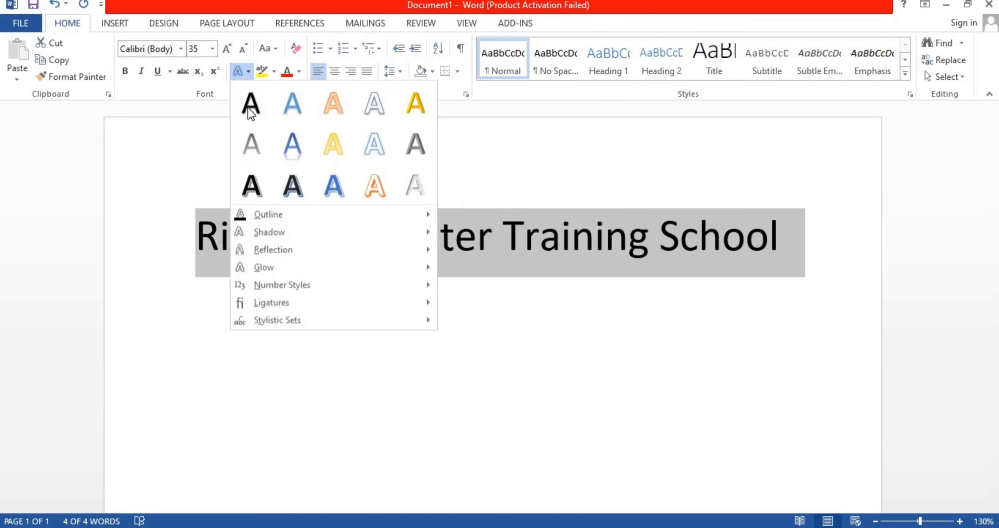
pyautogui.moveTo(262, 247)
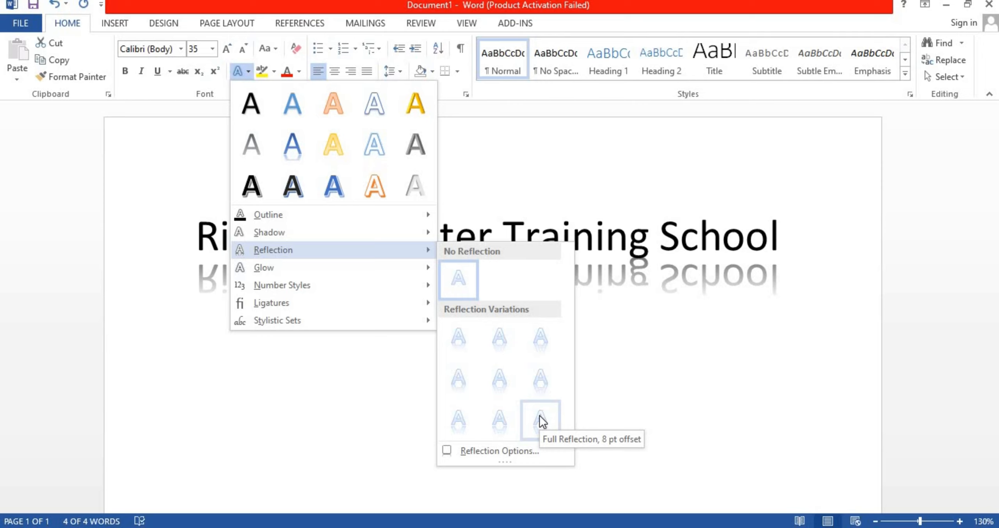
pyautogui.moveTo(361, 275)
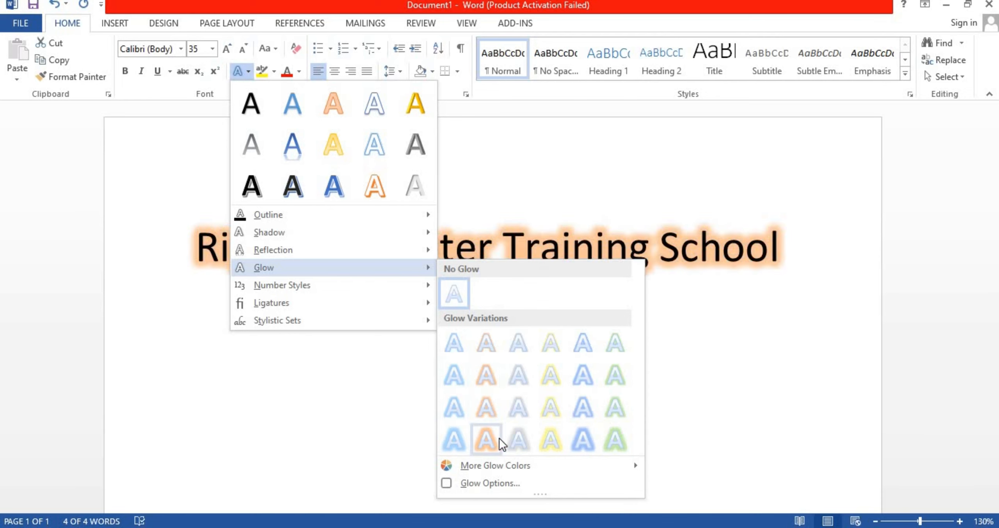
pyautogui.moveTo(476, 465)
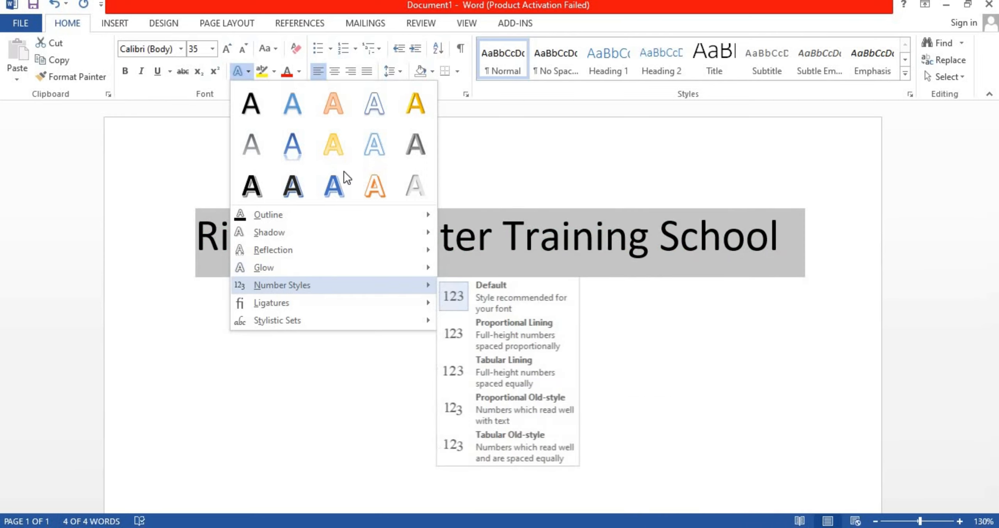
# - Highlight the whole heading in turquoise
pyautogui.click(274, 70)
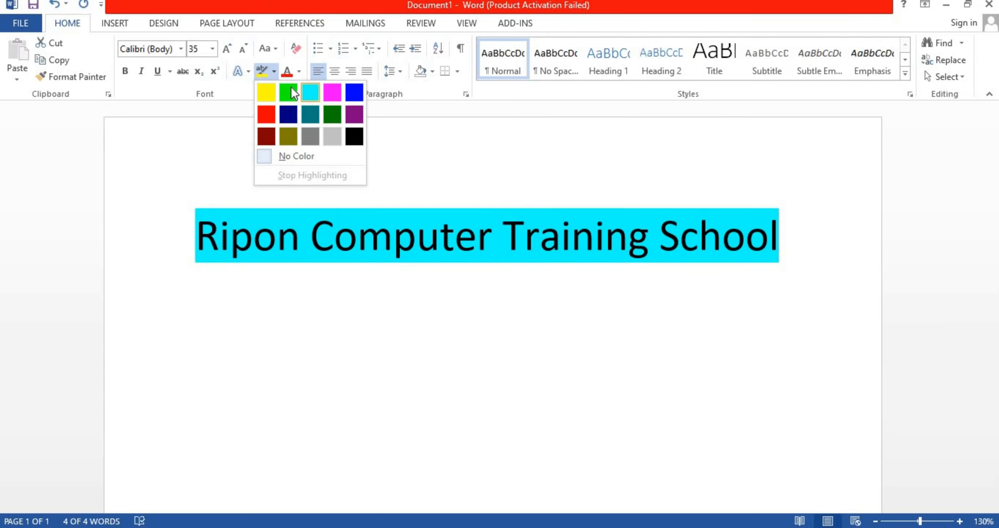
pyautogui.click(310, 92)
# - Remove the turquoise highlight from the heading with No Color and leave the whole line selected
pyautogui.click(274, 71)
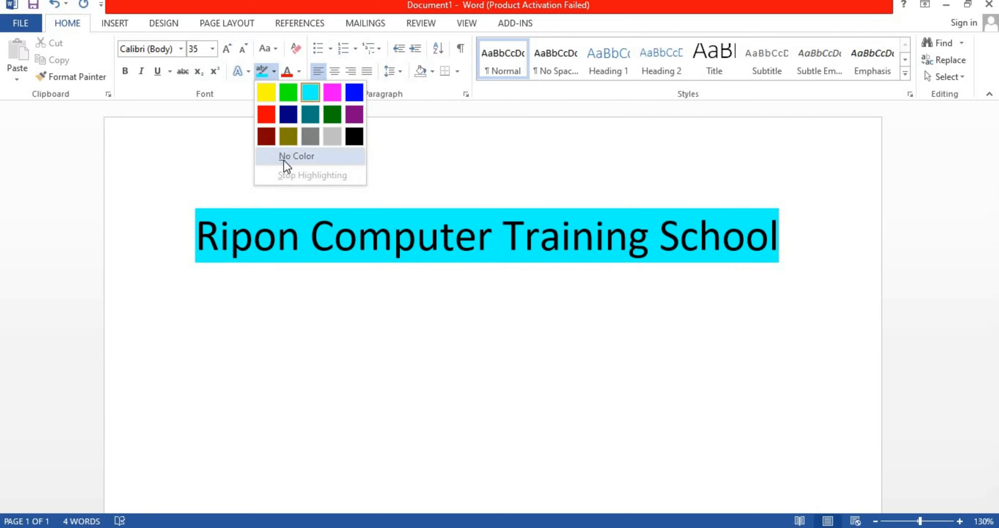
pyautogui.press('Escape')
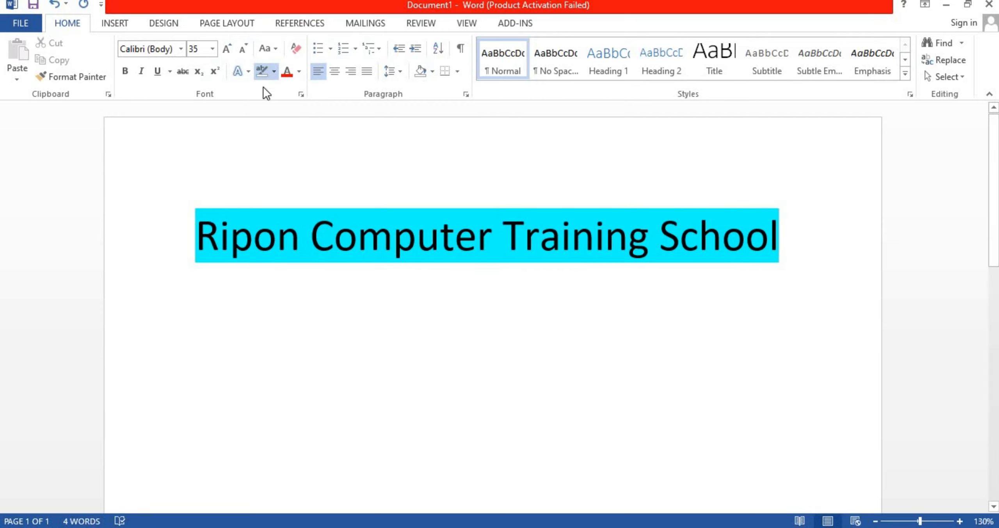
pyautogui.click(275, 72)
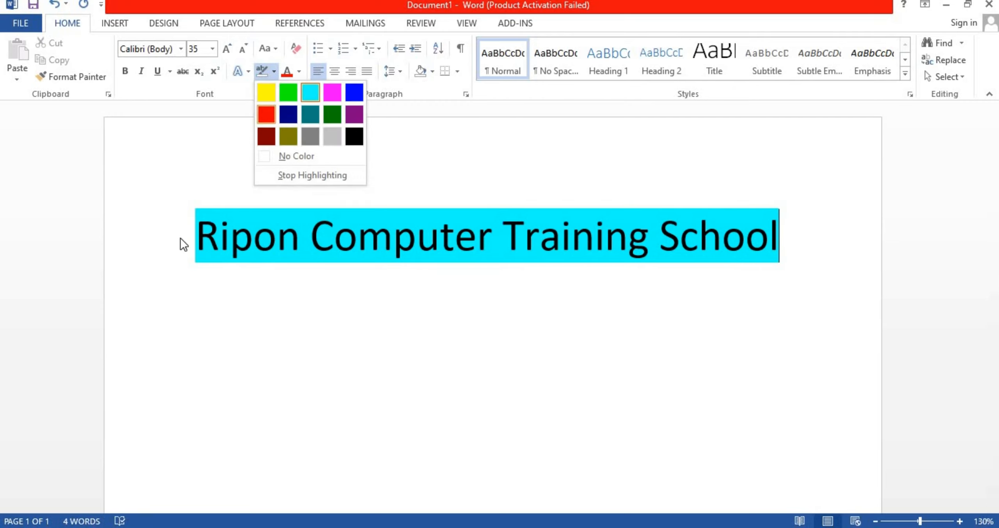
pyautogui.click(178, 237)
pyautogui.click(159, 236)
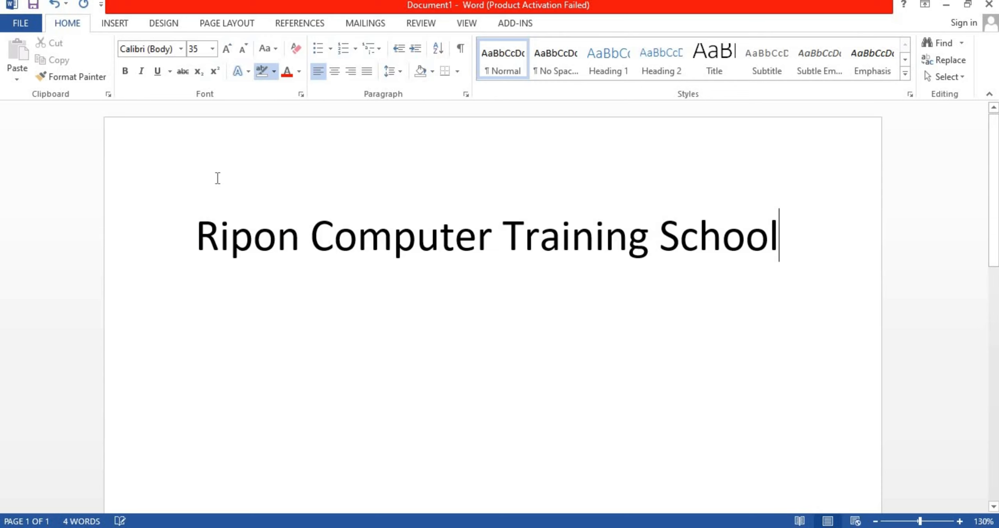
pyautogui.click(160, 256)
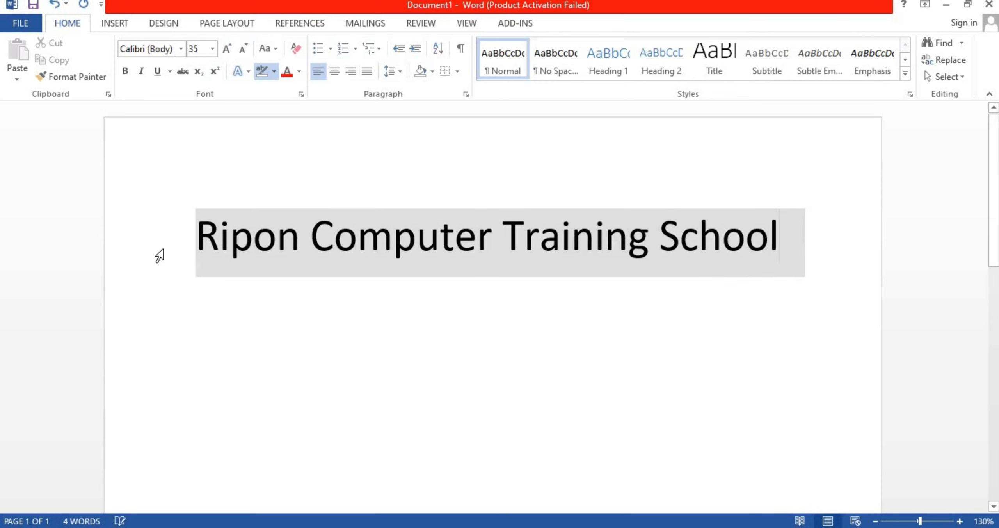
pyautogui.click(159, 249)
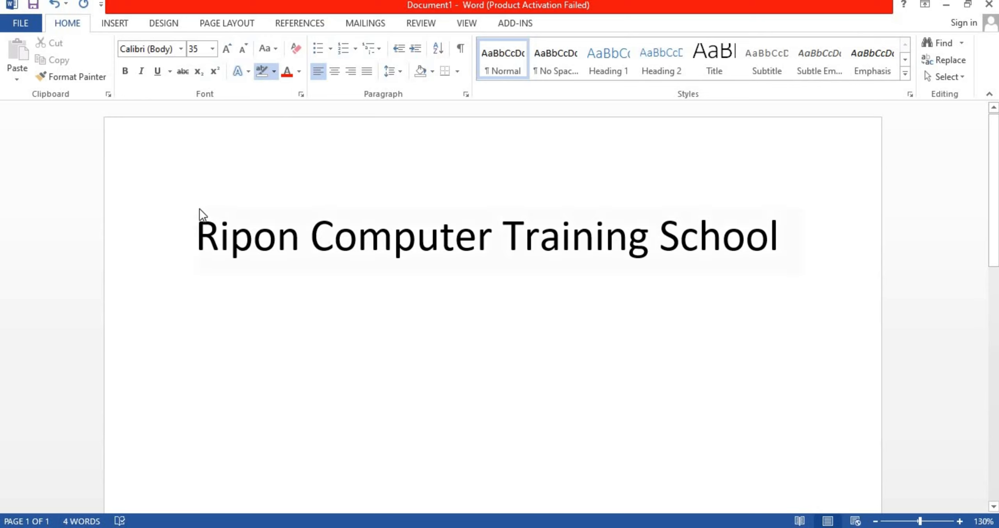
# - Set the heading's font colour to a magenta pink from the extended standard colours and its highlight to No Color
pyautogui.click(298, 72)
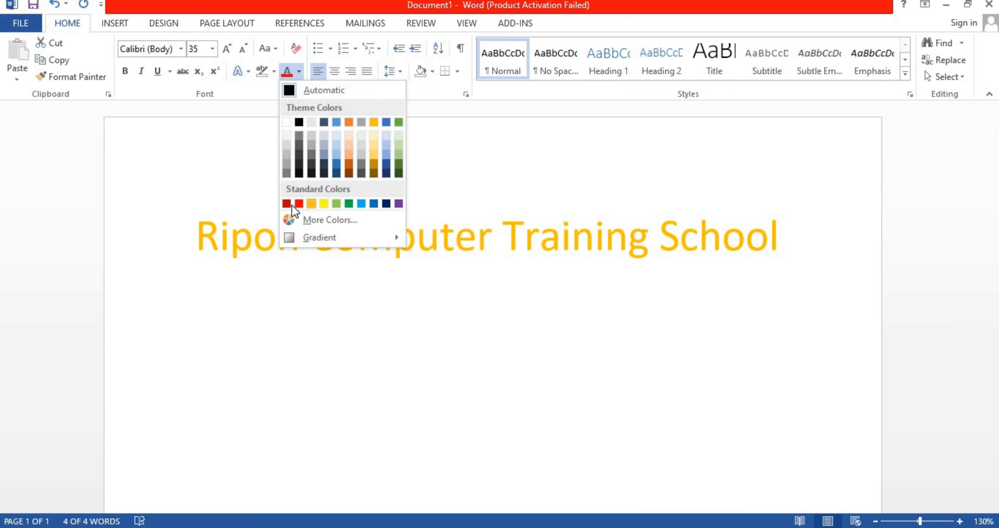
pyautogui.click(328, 225)
pyautogui.click(486, 235)
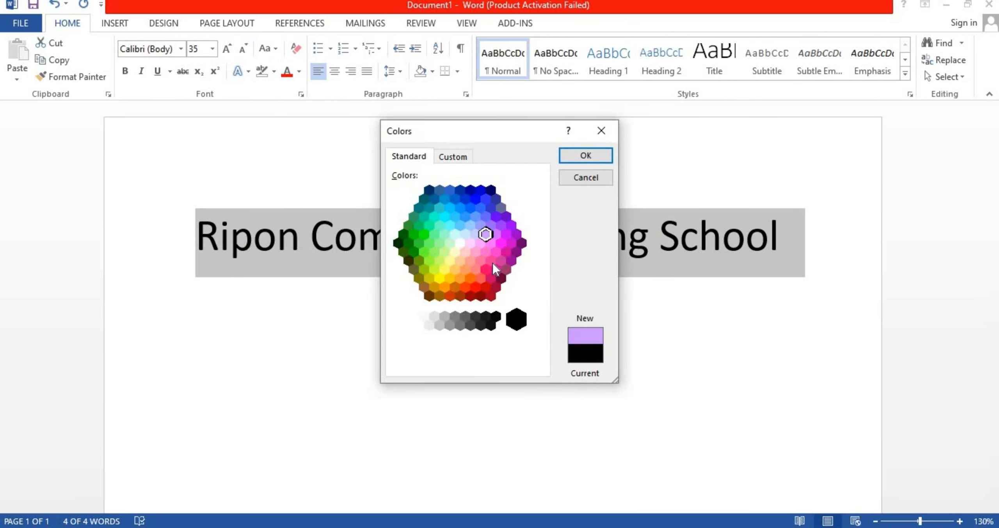
pyautogui.click(493, 265)
pyautogui.click(505, 252)
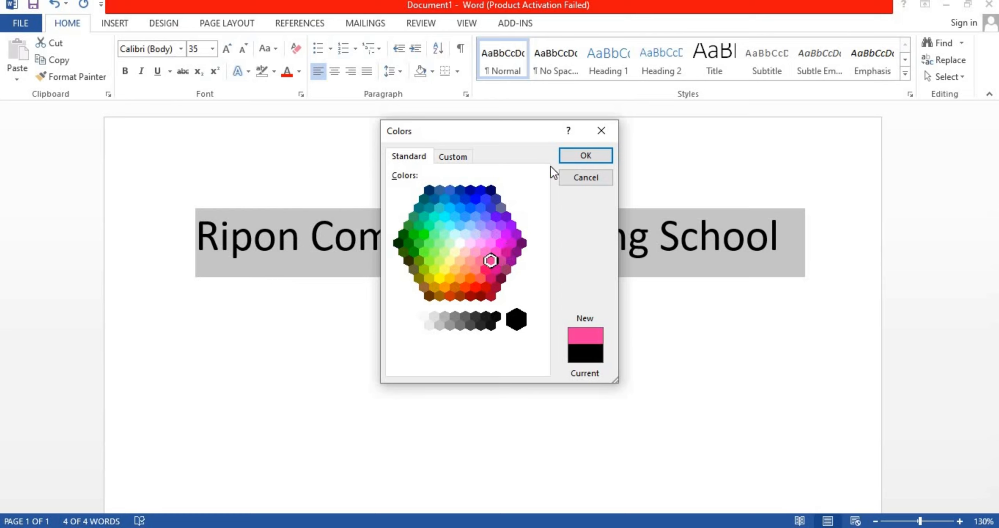
pyautogui.click(576, 158)
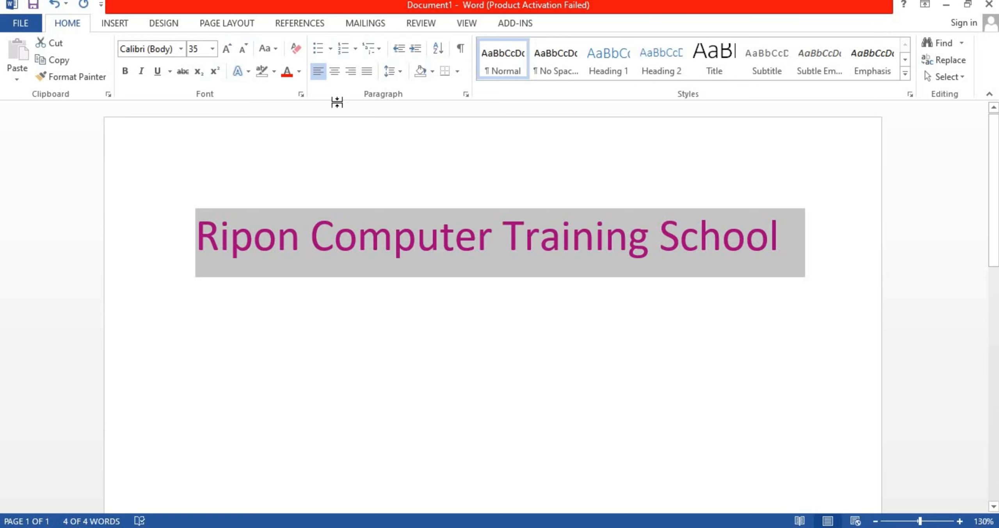
pyautogui.click(274, 72)
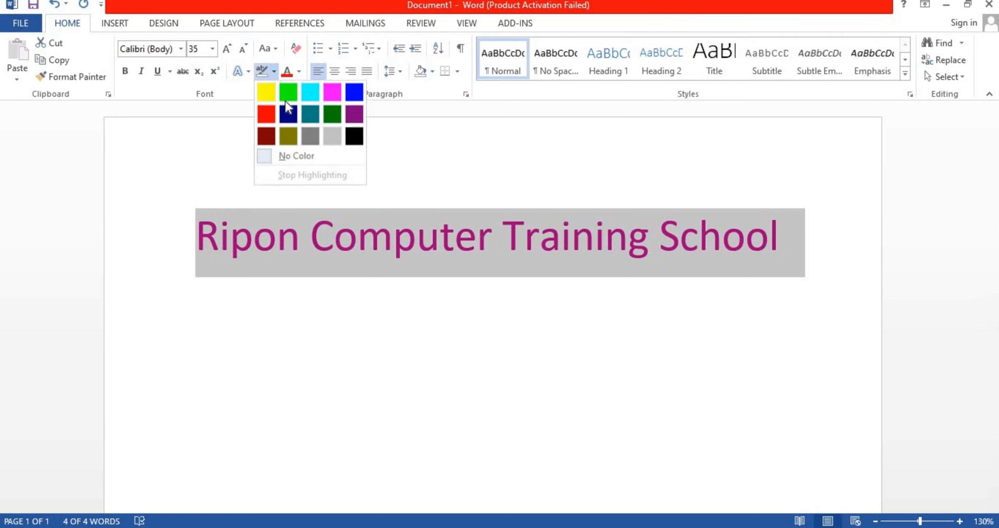
pyautogui.click(277, 156)
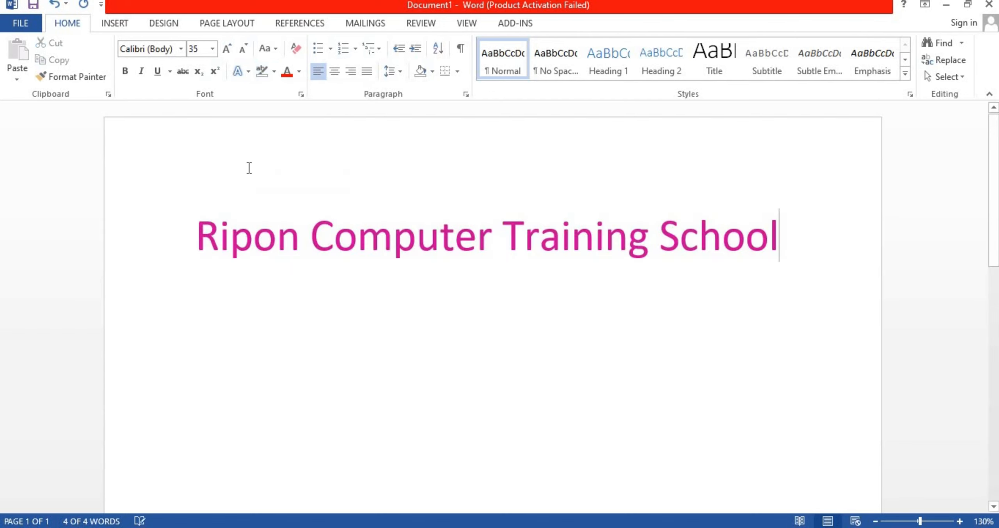
# - Preview the light gradient variations on the selected heading and set its font colour to the standard Red
pyautogui.click(156, 241)
pyautogui.click(298, 71)
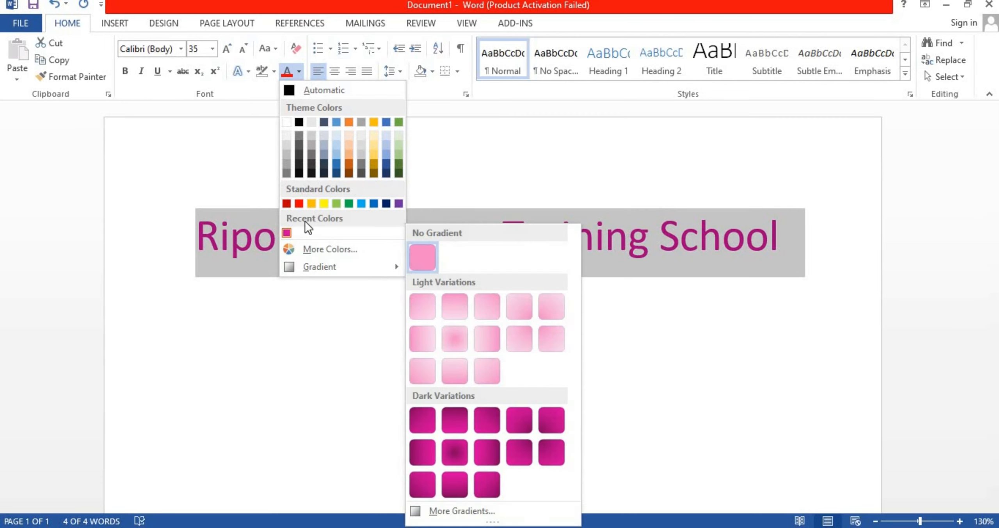
pyautogui.moveTo(332, 273)
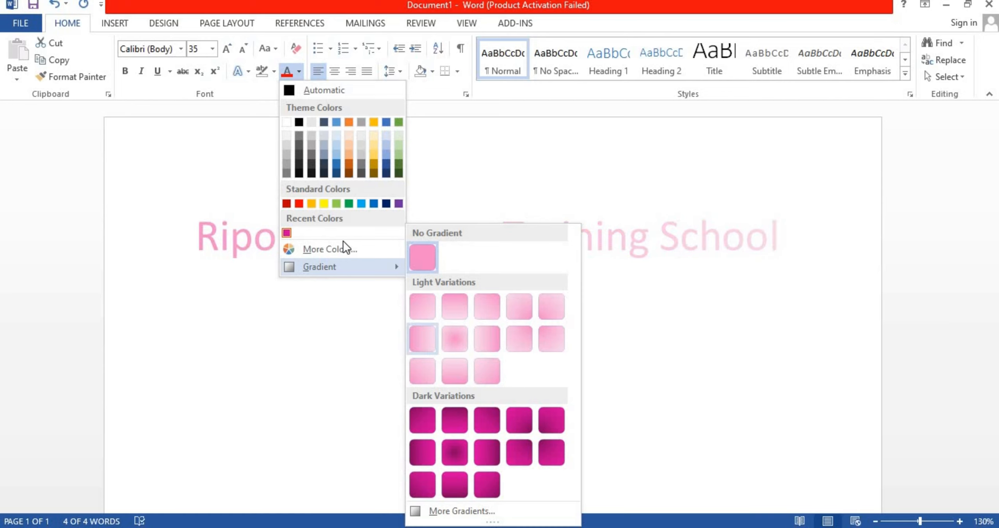
pyautogui.click(299, 203)
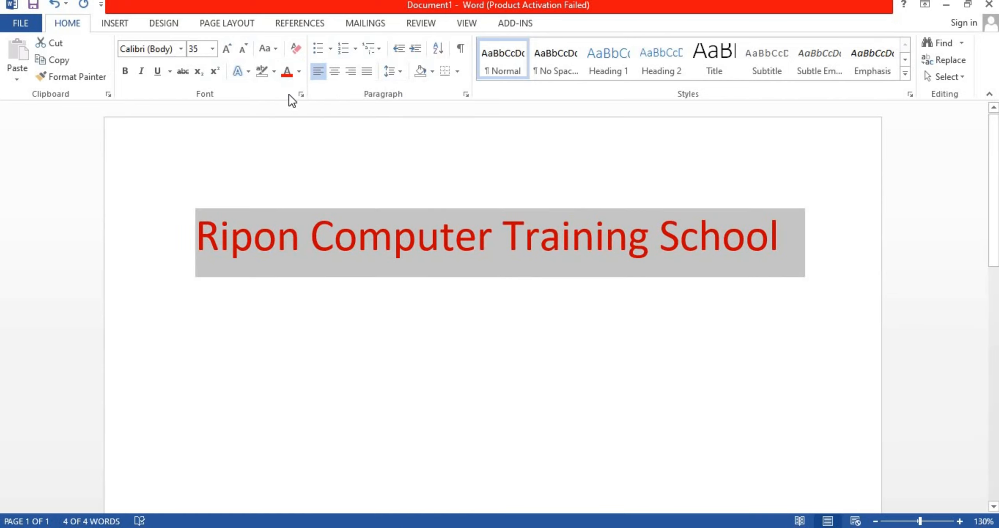
# - Set the transparency of the heading's solid text fill to 19% in the text effect settings and close them
pyautogui.click(299, 71)
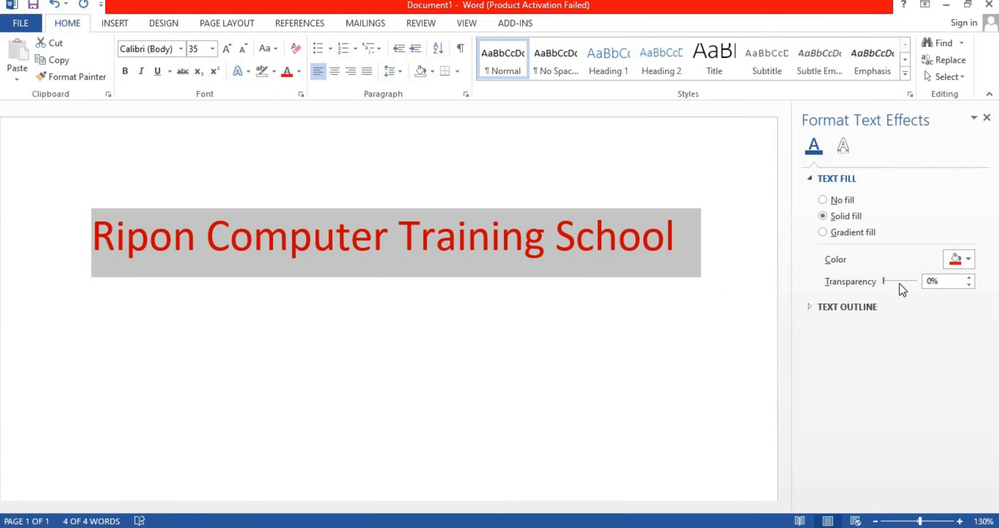
pyautogui.moveTo(900, 282)
pyautogui.mouseDown()
pyautogui.moveTo(869, 289)
pyautogui.moveTo(905, 285)
pyautogui.mouseUp()
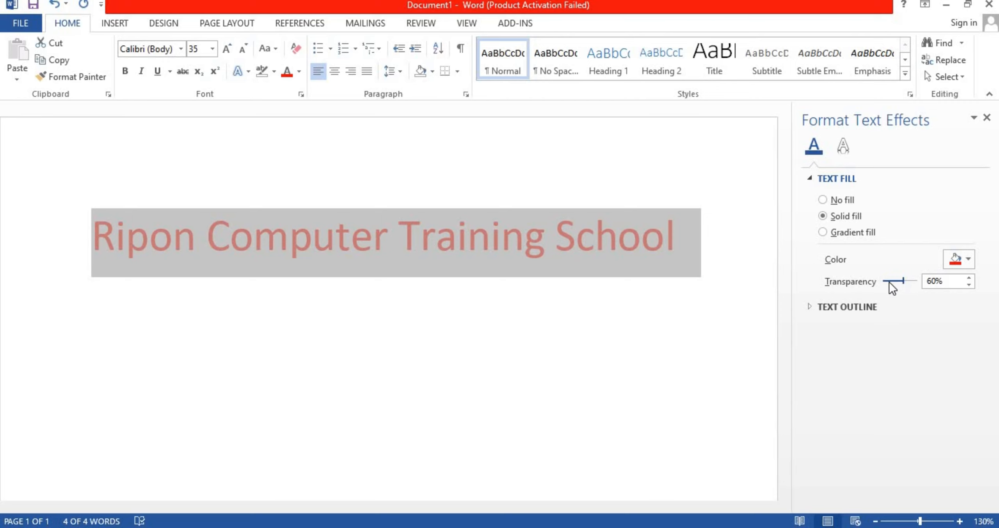
pyautogui.click(886, 281)
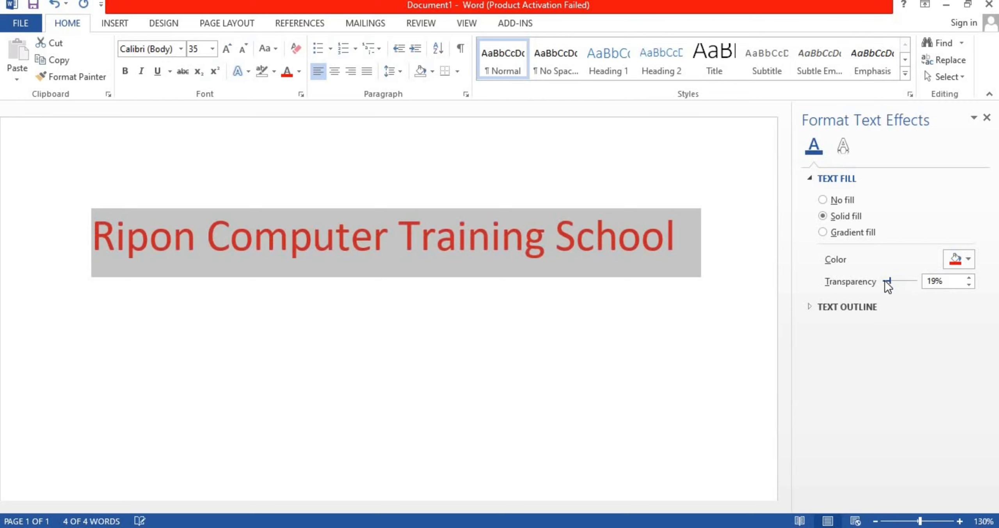
pyautogui.click(986, 118)
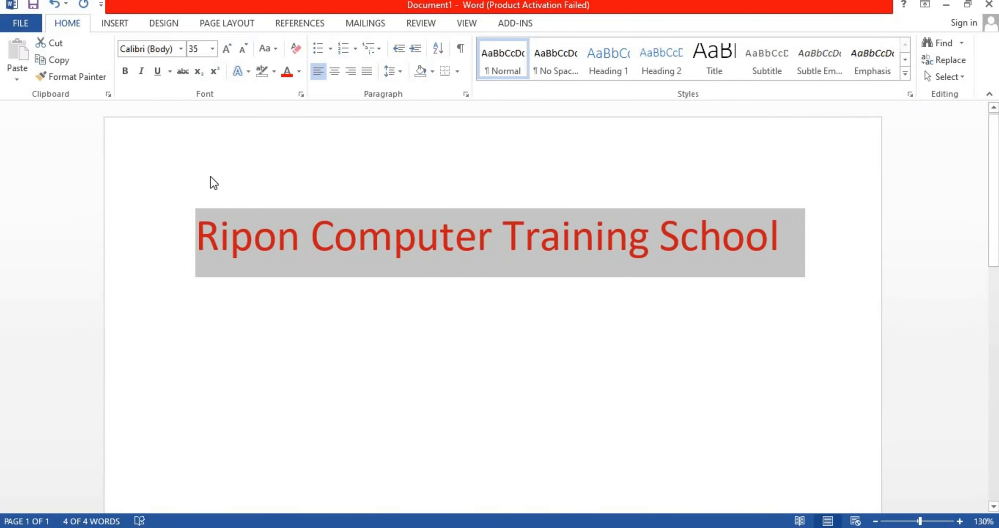
# - Set the heading's font colour to Automatic and deselect the text
pyautogui.click(299, 71)
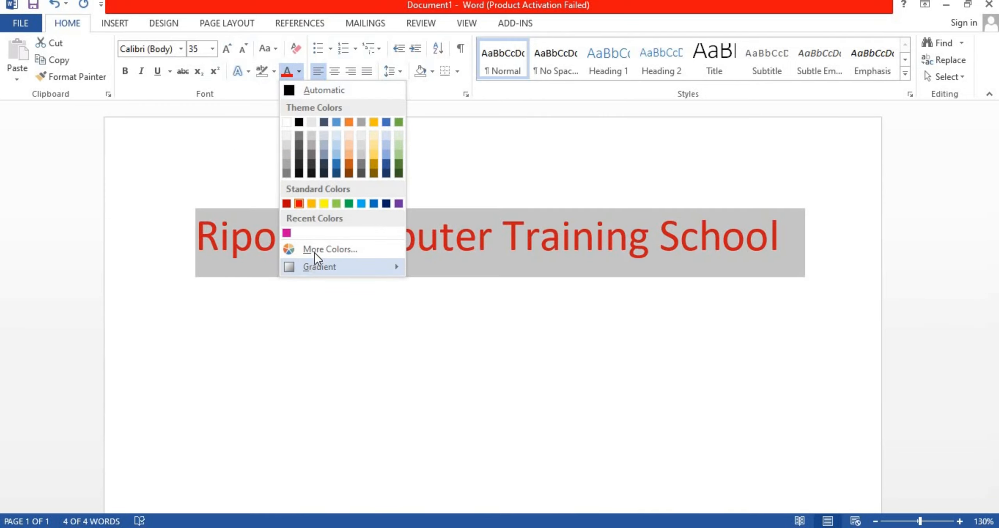
pyautogui.click(294, 89)
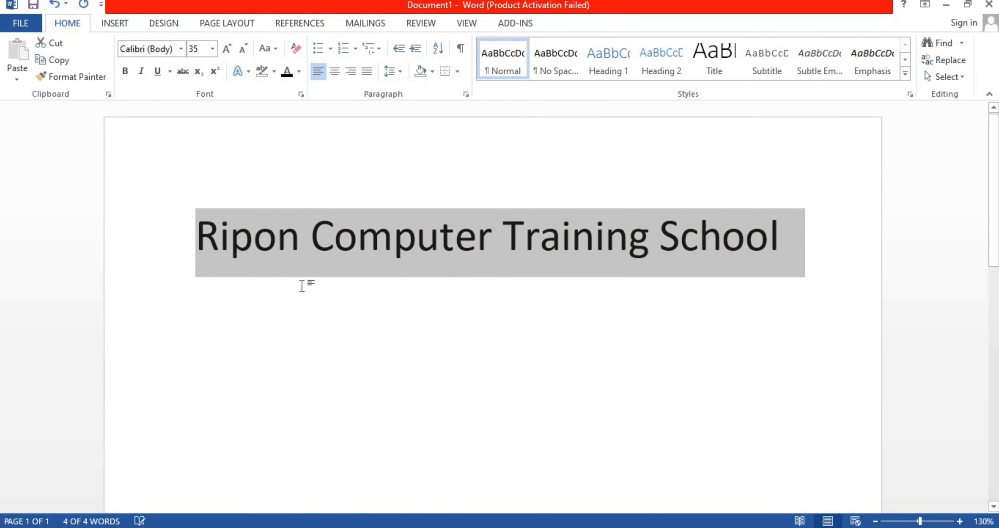
pyautogui.click(301, 318)
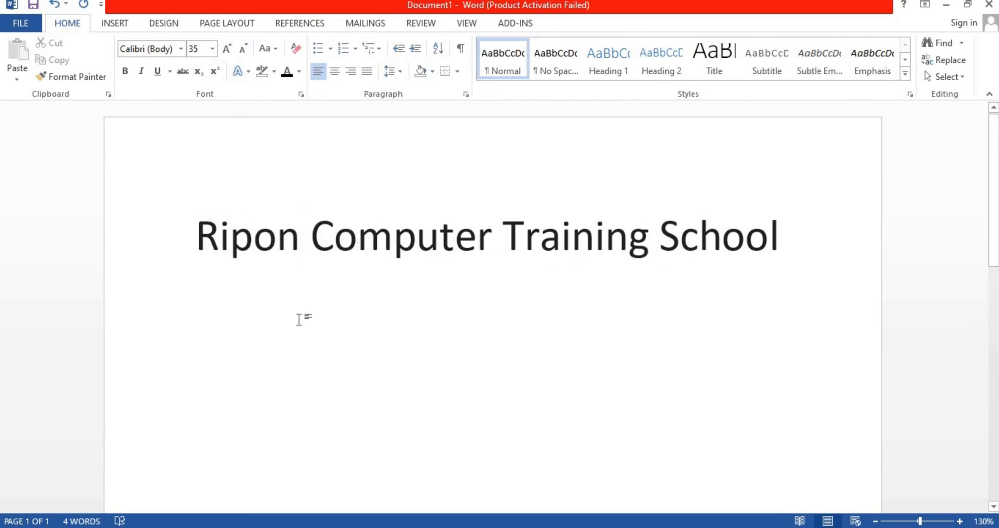